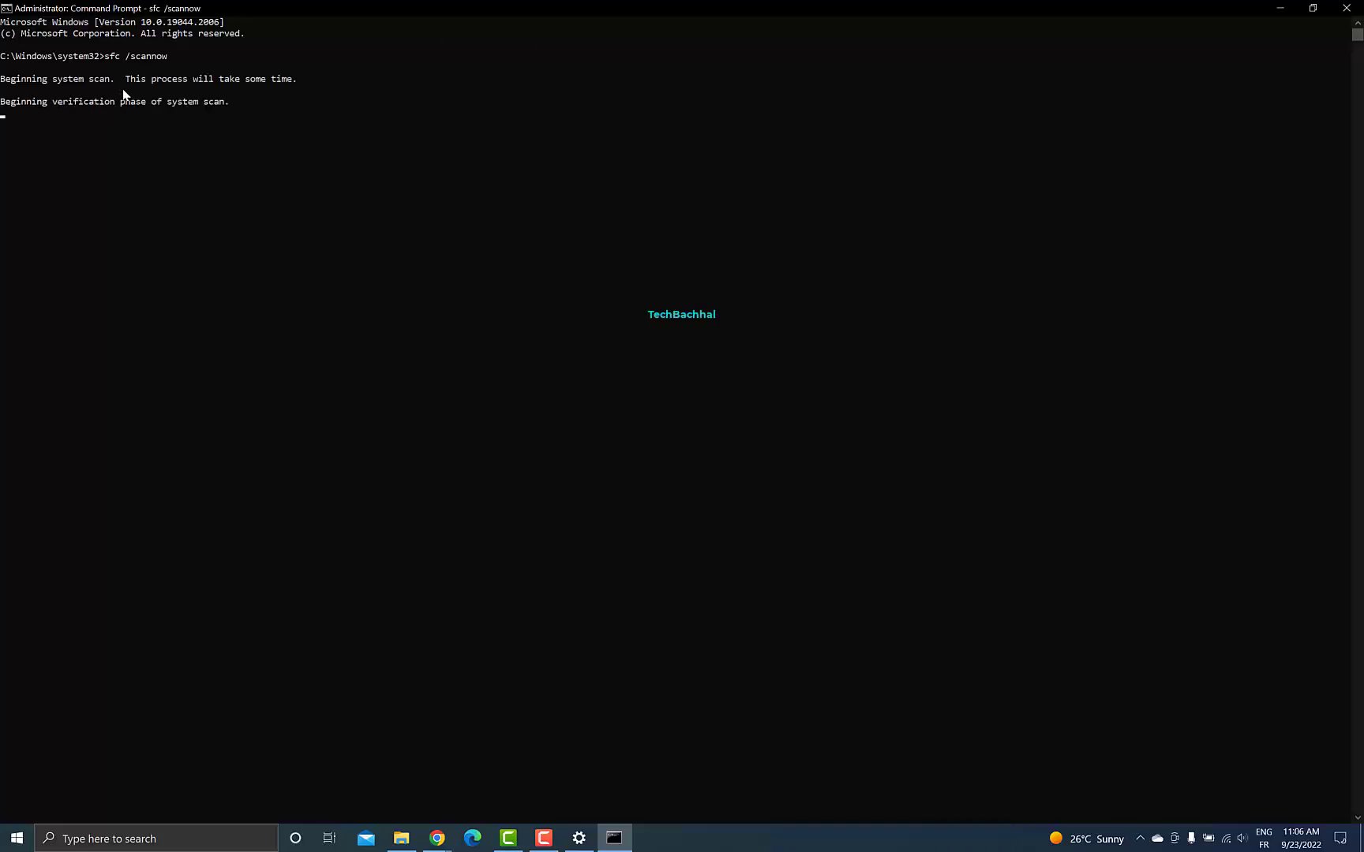
drag(185, 113, 46, 119)
click(45, 116)
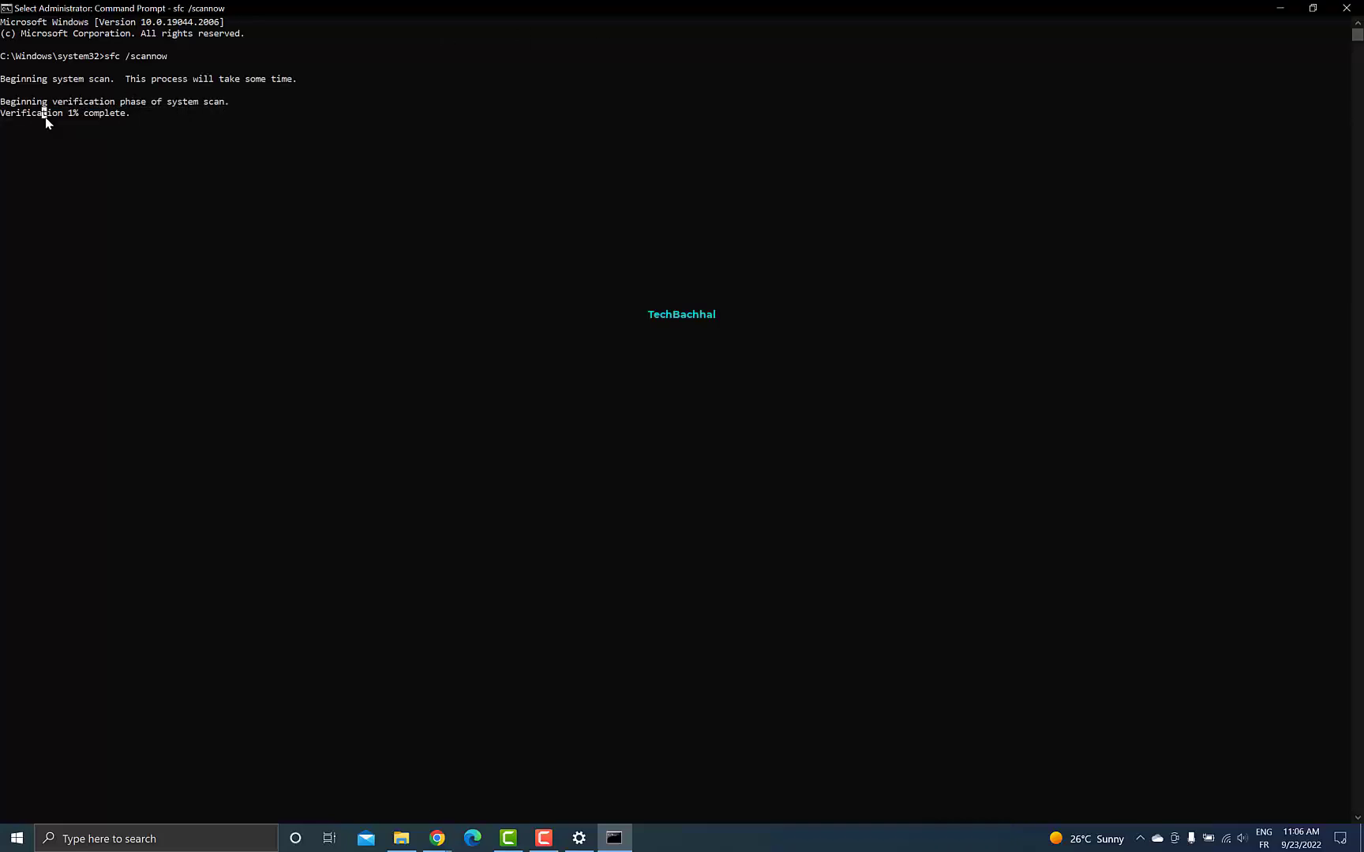
key(Escape)
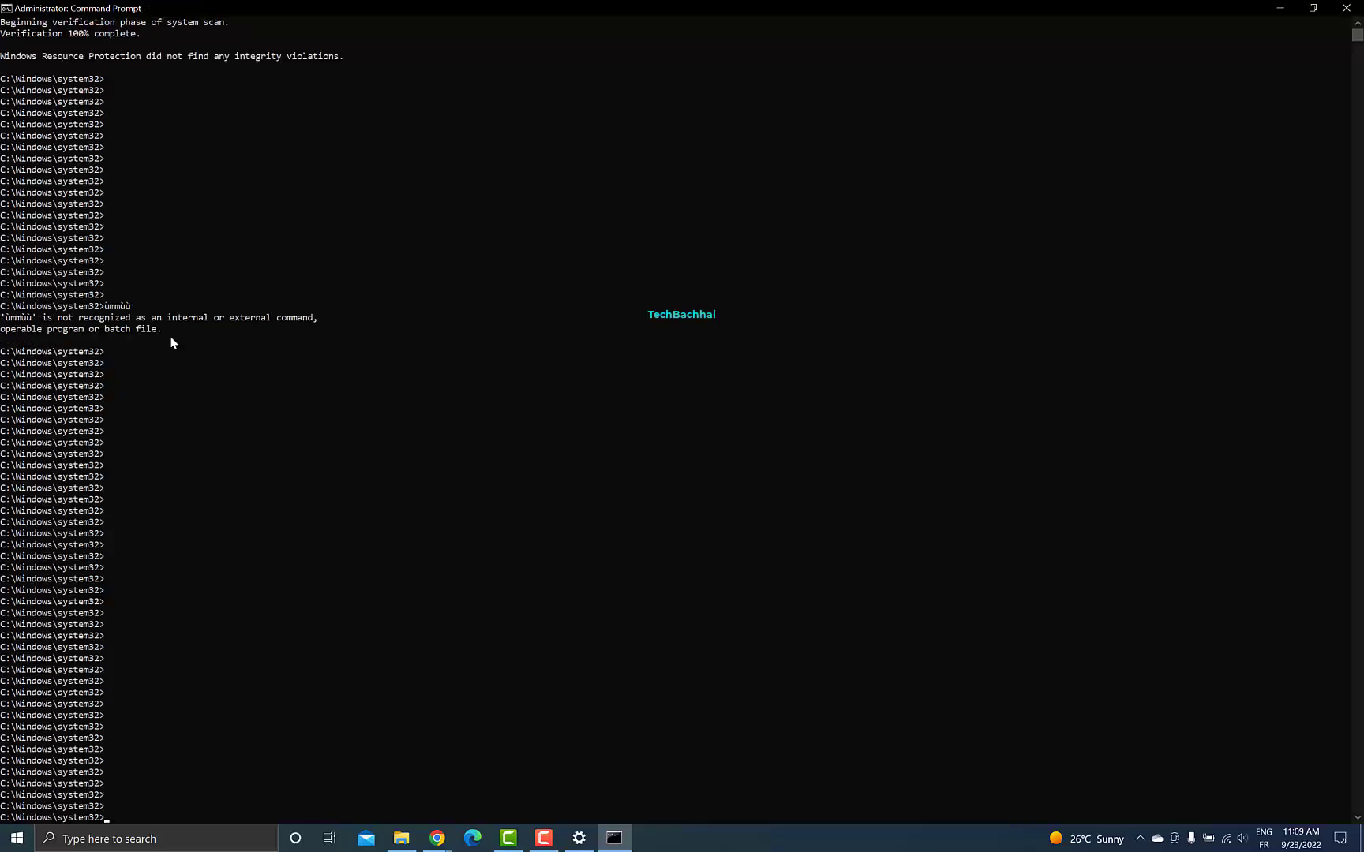
Review the output of the sfc /scannow system file scan in the Command Prompt.
scroll(287, 321, up, 2)
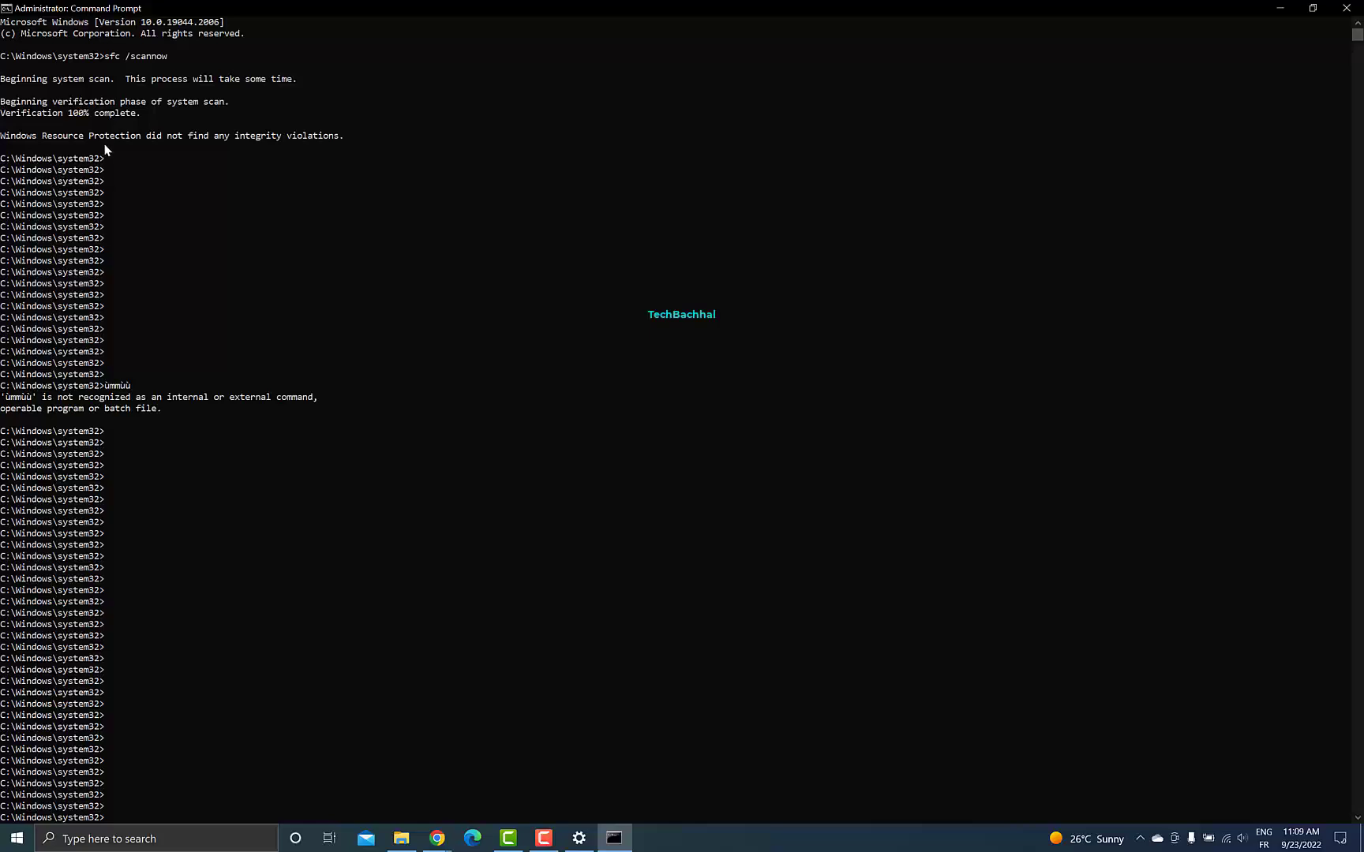
click(153, 137)
drag(252, 139, 293, 150)
click(293, 150)
scroll(292, 152, down, 5)
scroll(293, 152, down, 20)
scroll(284, 119, up, 20)
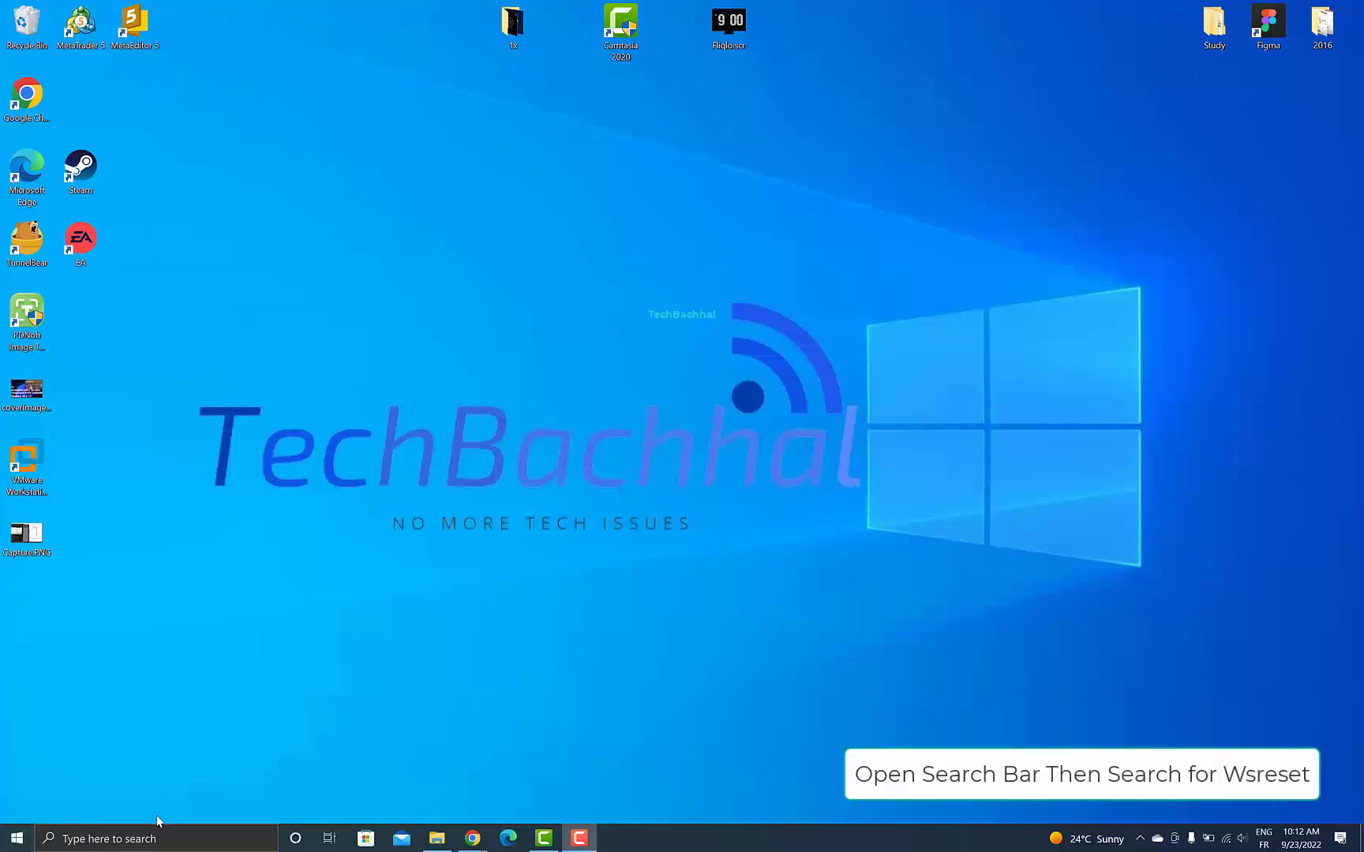
Search Windows for wsreset and run the command to reset the Microsoft Store cache.
click(160, 842)
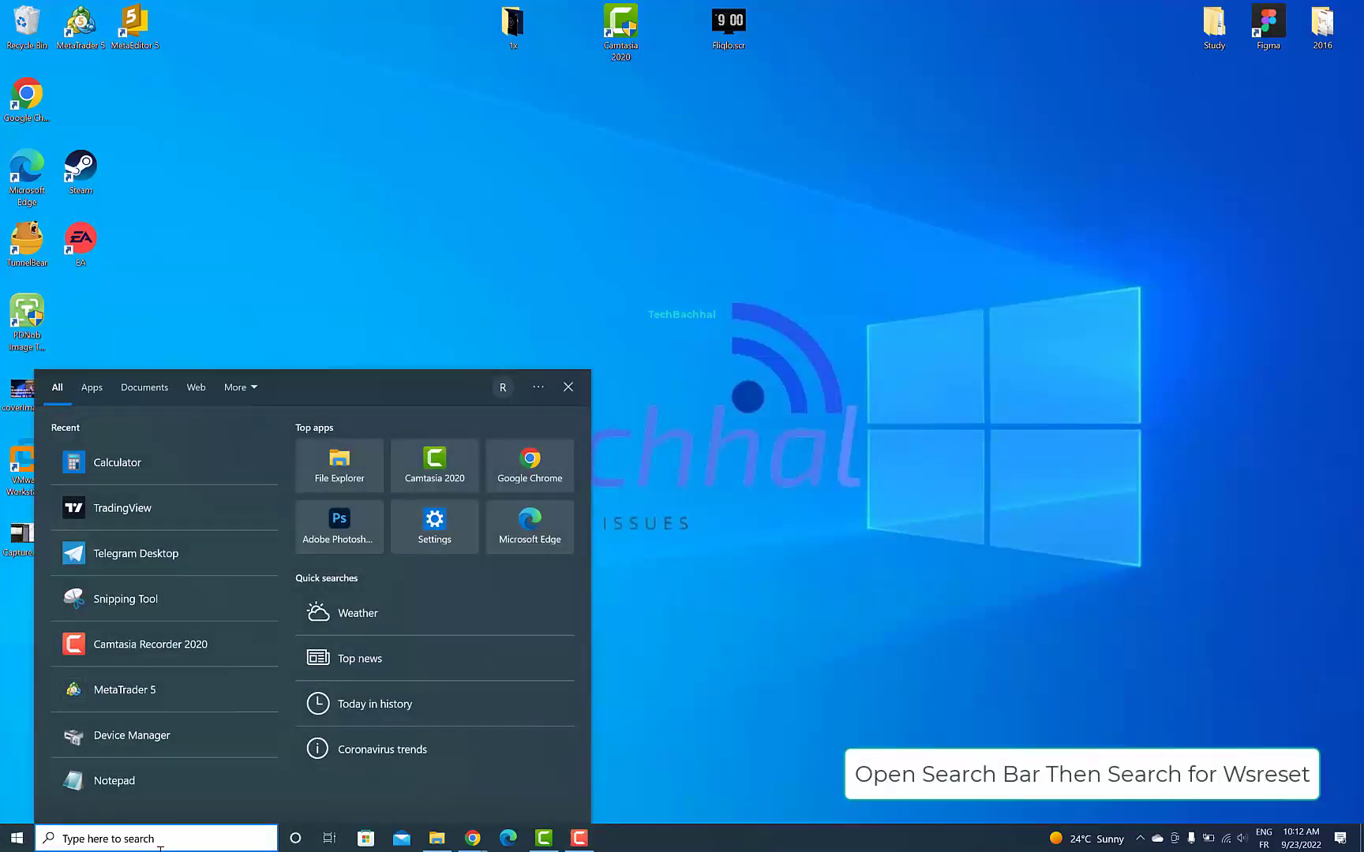
text(wsrese)
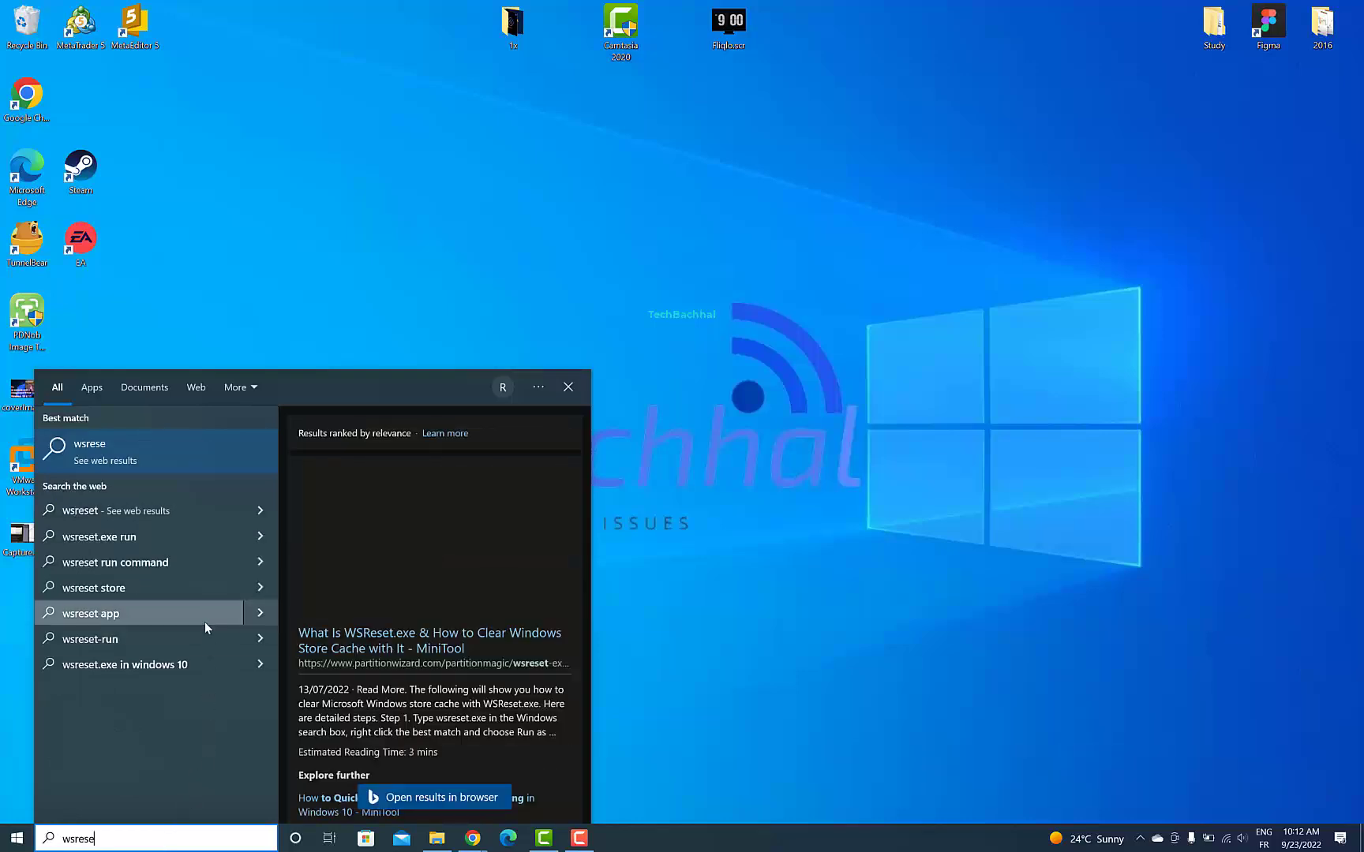
text(t)
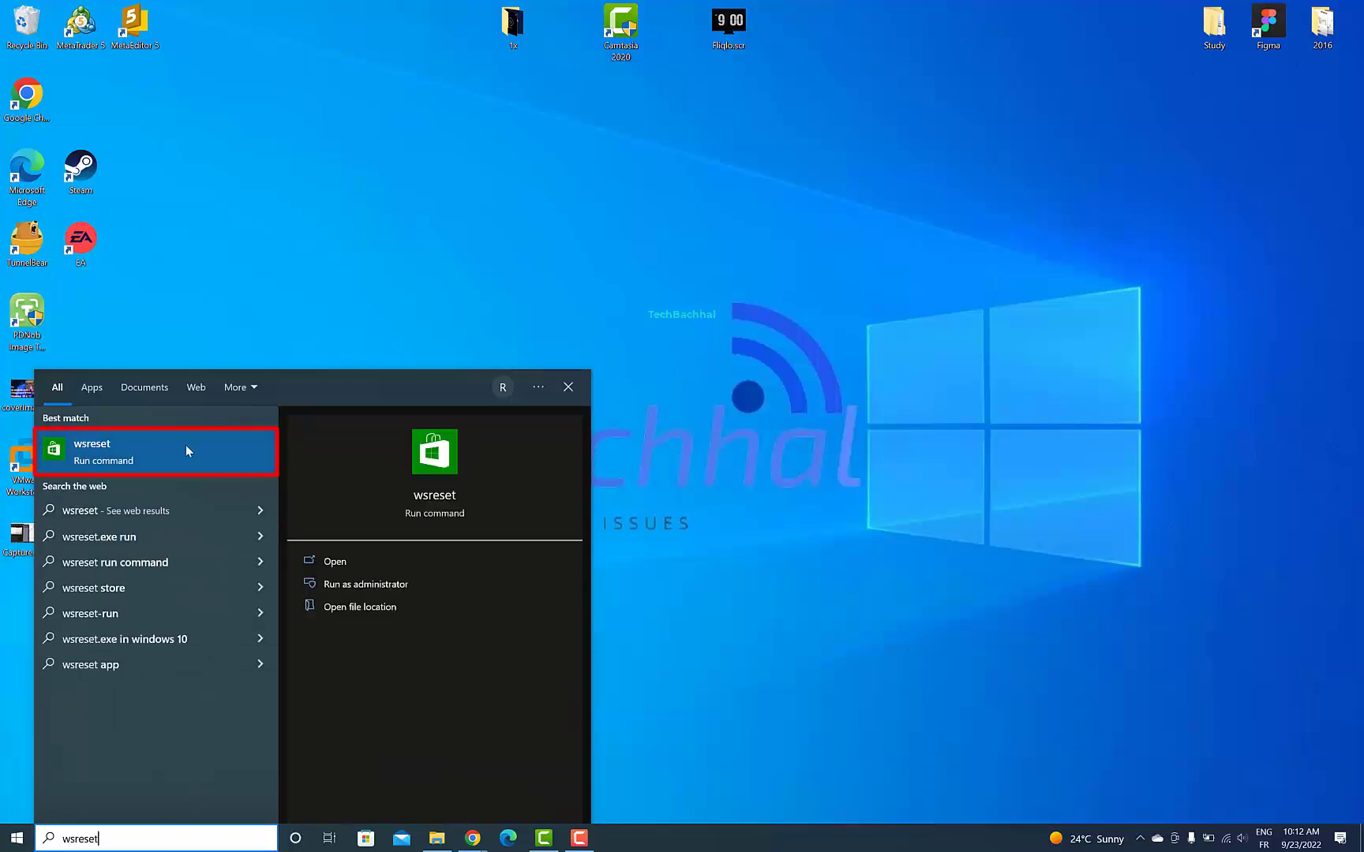
click(112, 456)
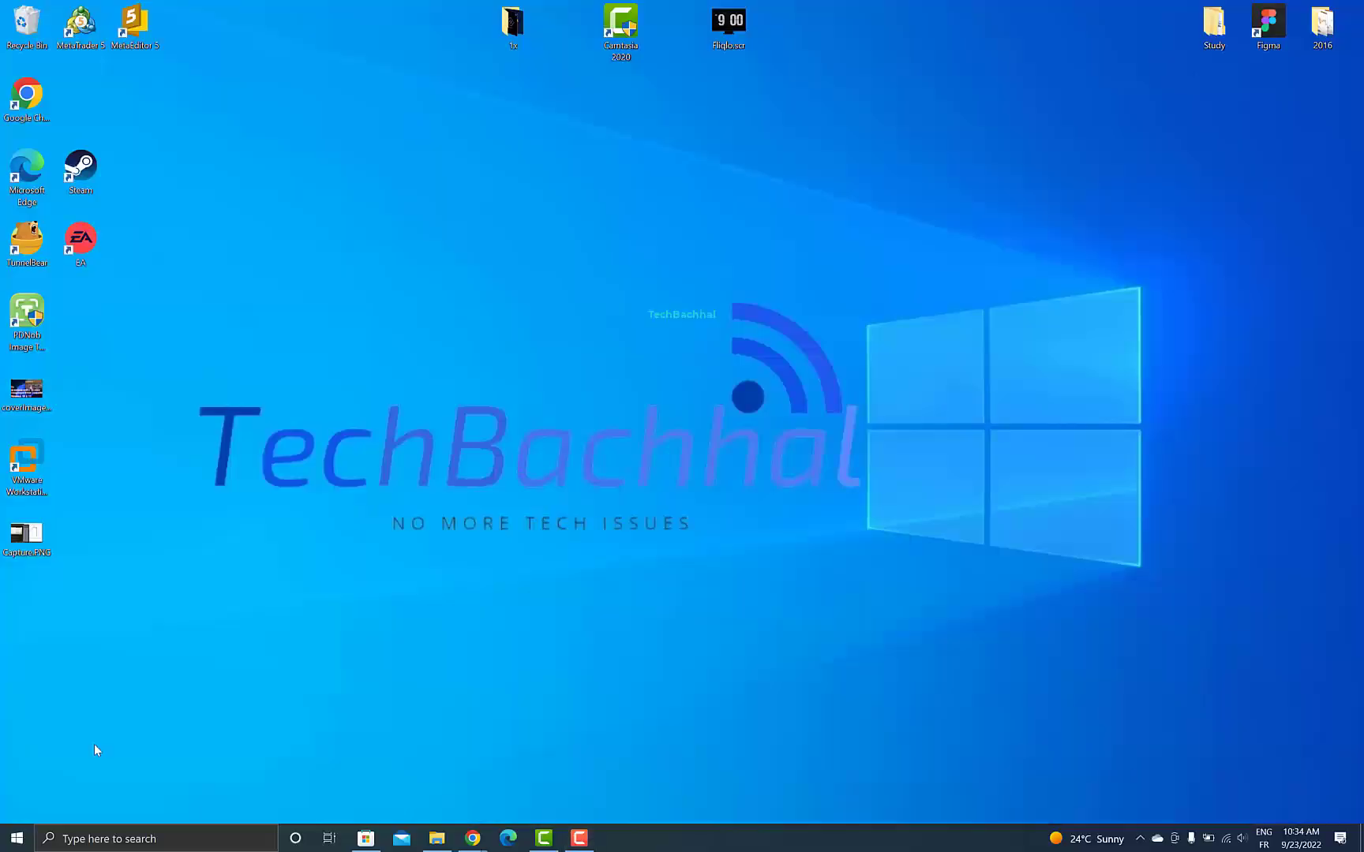
Open the Apps & features page in Windows Settings.
click(17, 838)
click(26, 781)
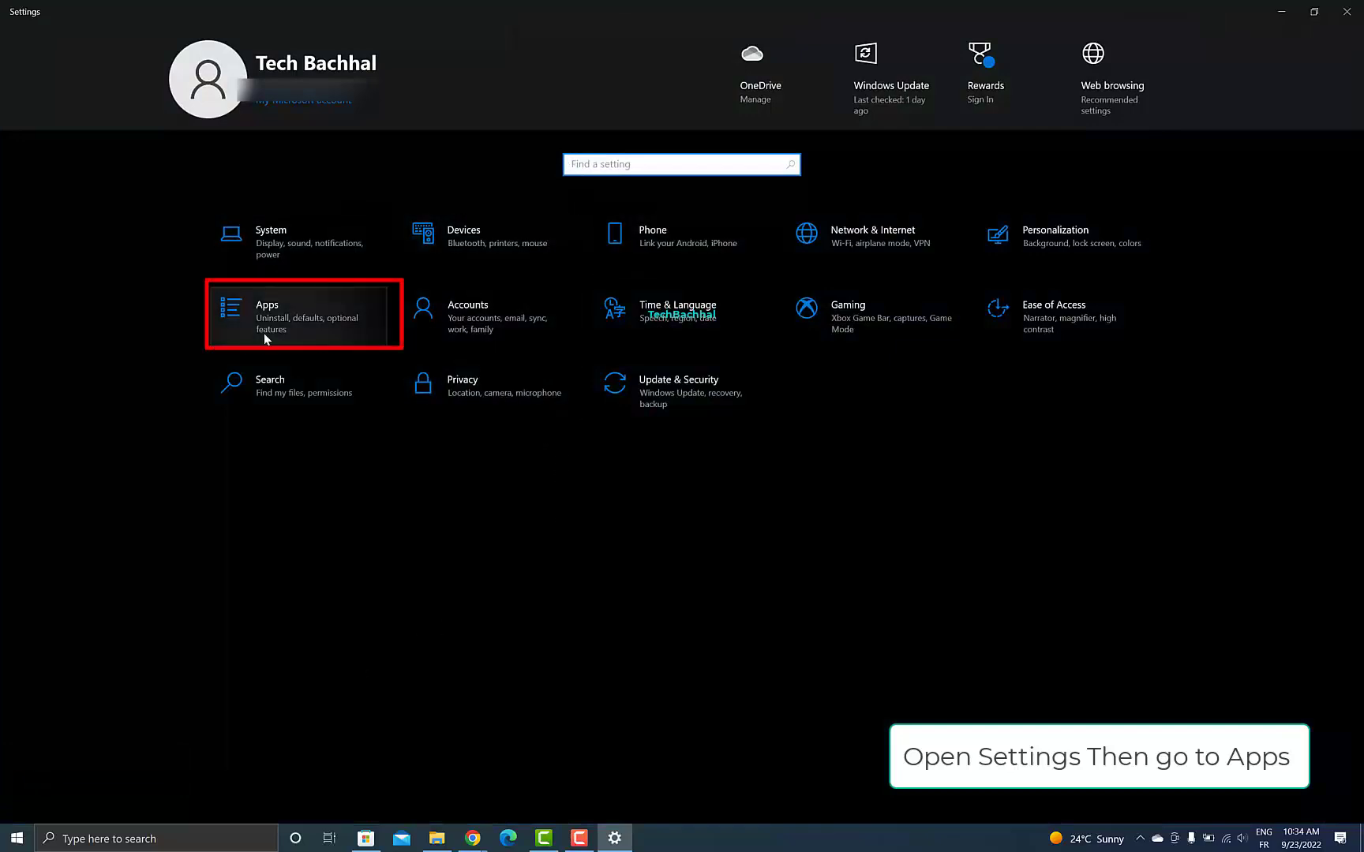
click(296, 312)
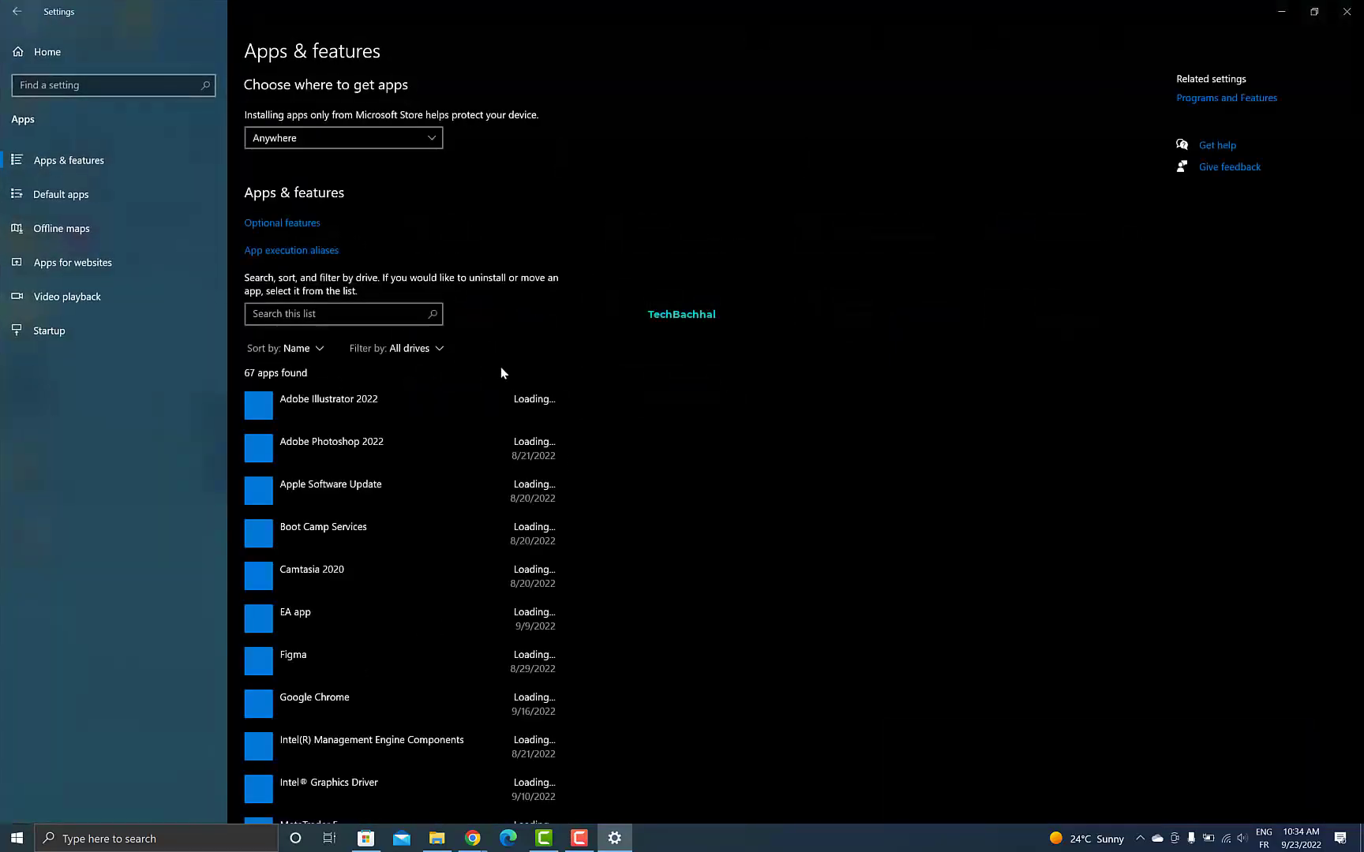
Find Microsoft Store in the list of installed apps and open its advanced options.
scroll(397, 570, down, 3)
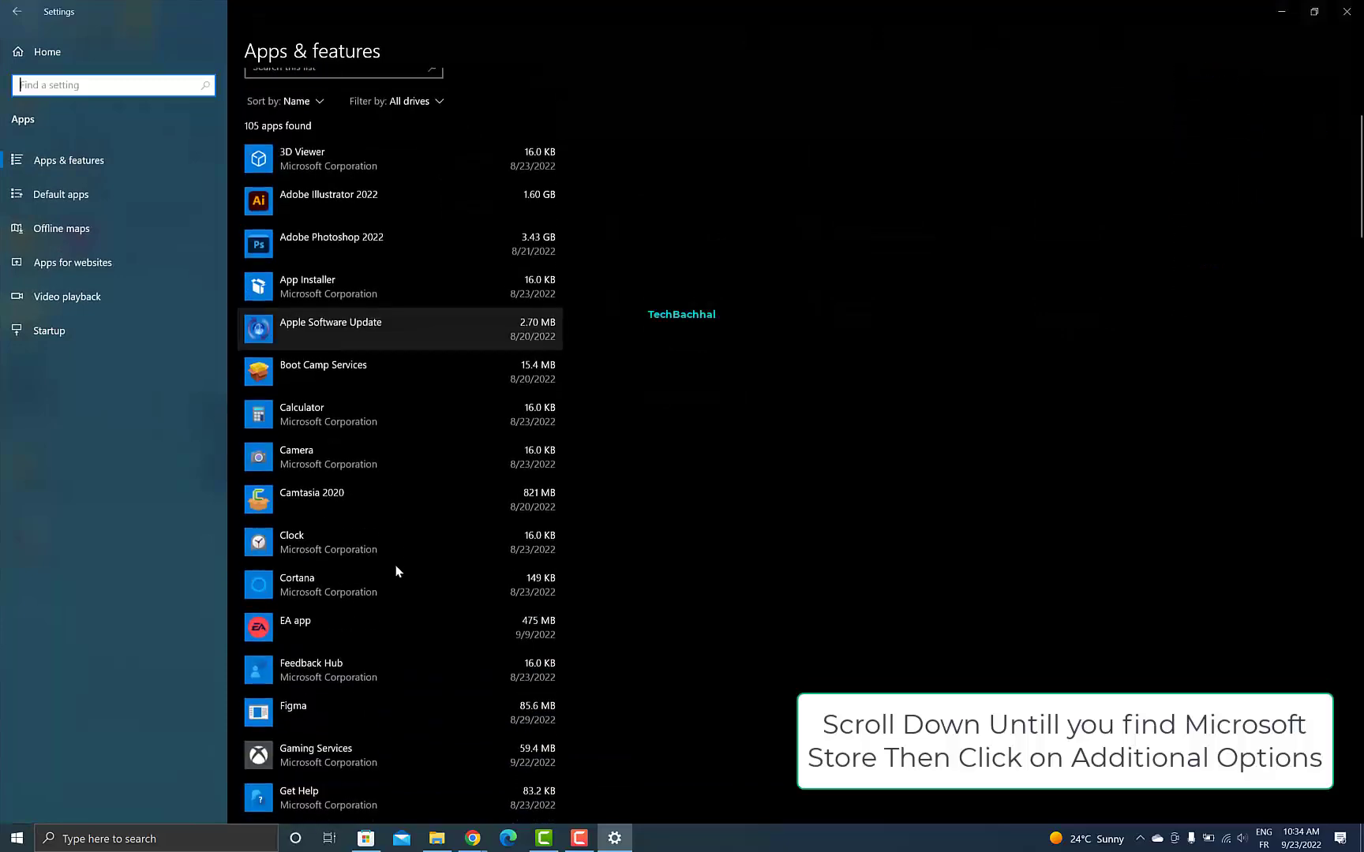
scroll(396, 570, down, 7)
scroll(396, 571, down, 4)
scroll(396, 571, down, 15)
scroll(396, 570, up, 5)
scroll(395, 565, up, 9)
click(320, 368)
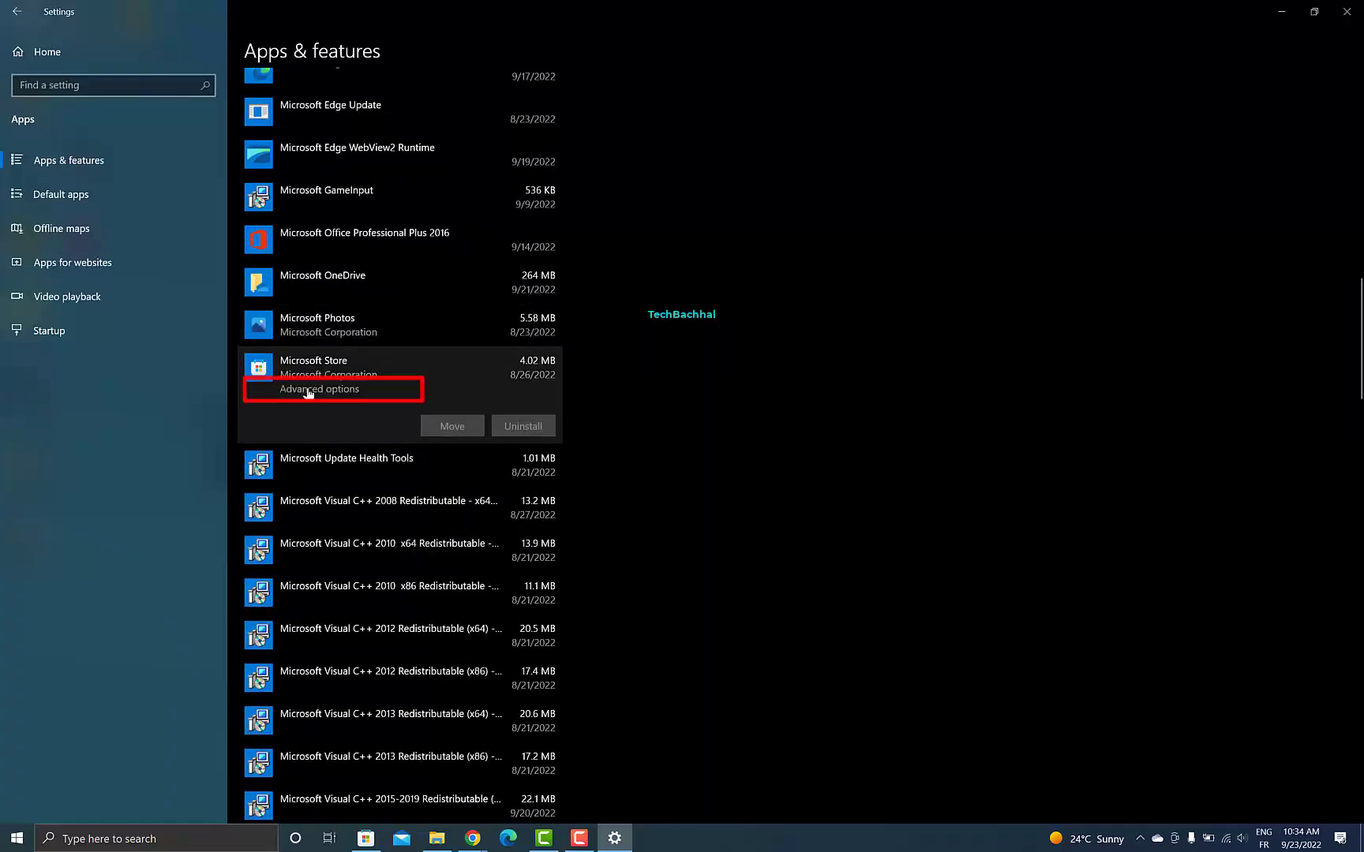
click(308, 390)
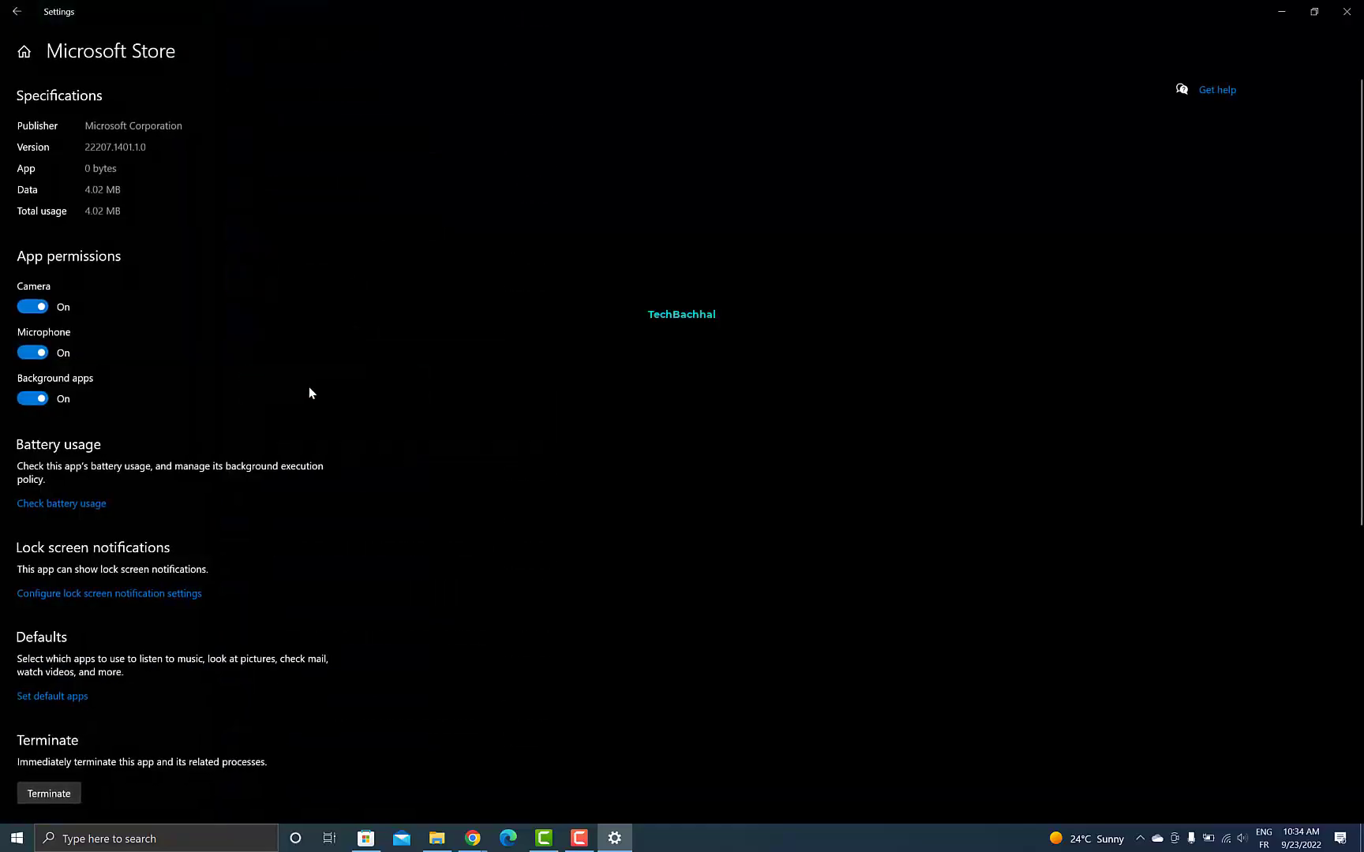
Repair the Microsoft Store app, then reset it and confirm deleting its data.
scroll(310, 391, down, 5)
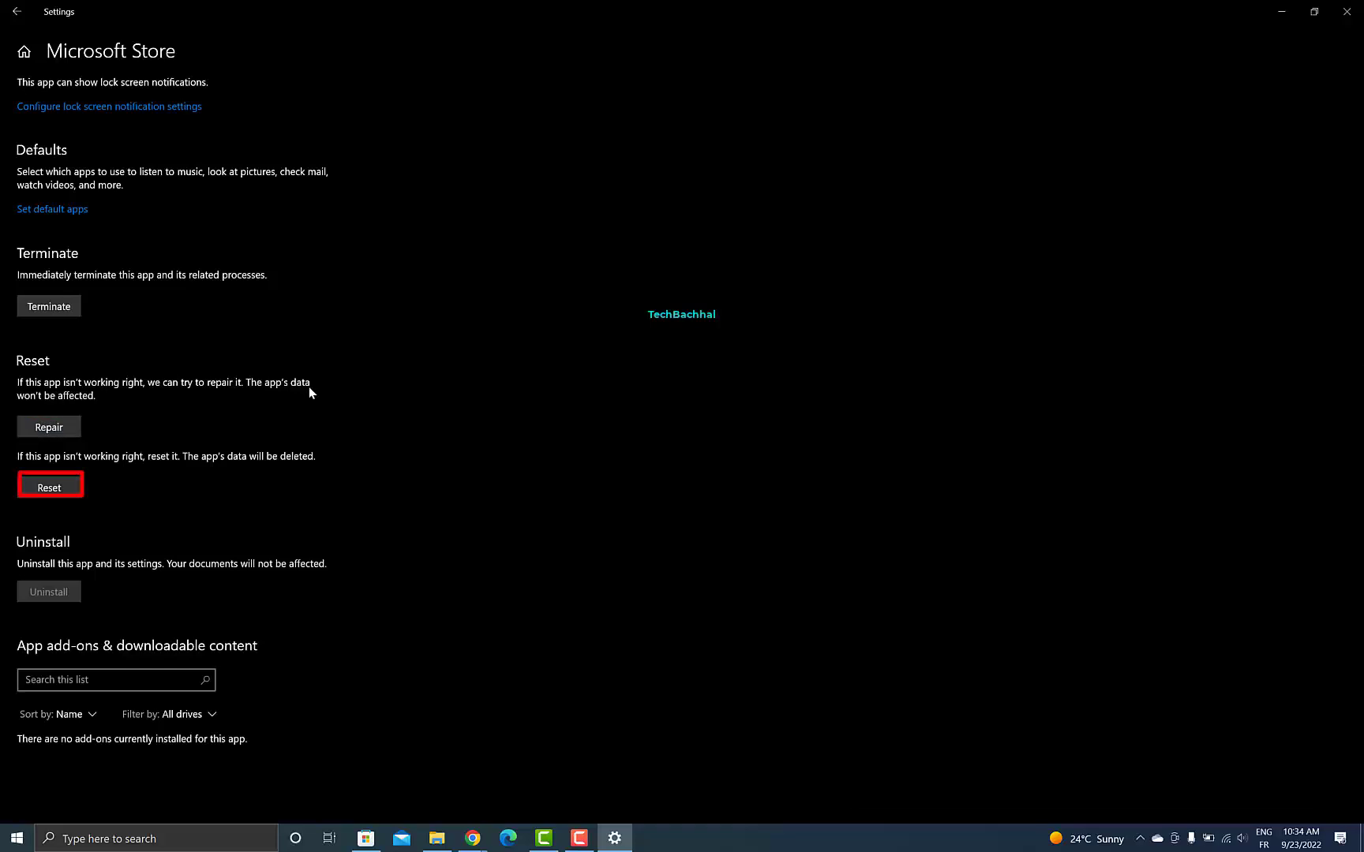
click(56, 427)
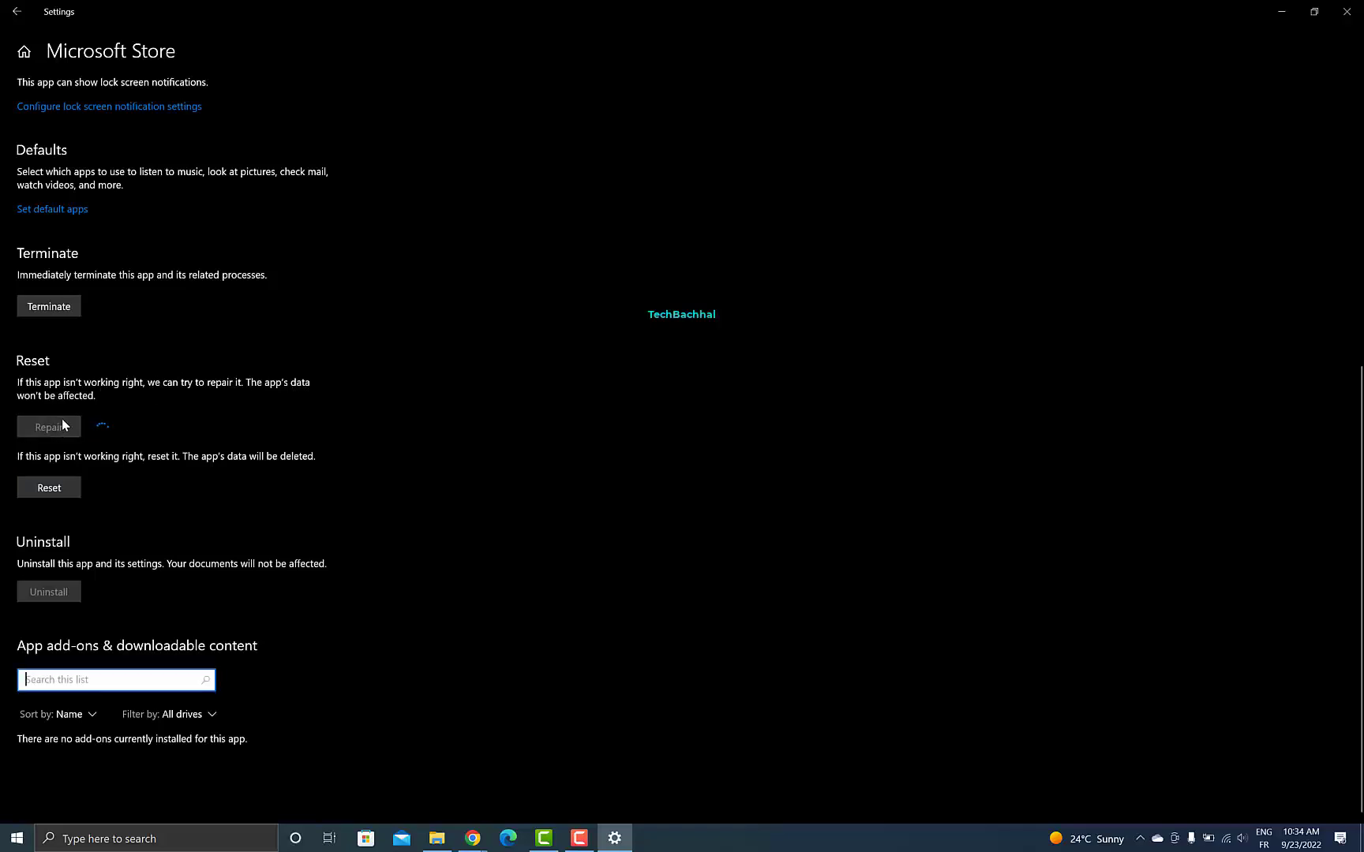
click(32, 491)
click(192, 453)
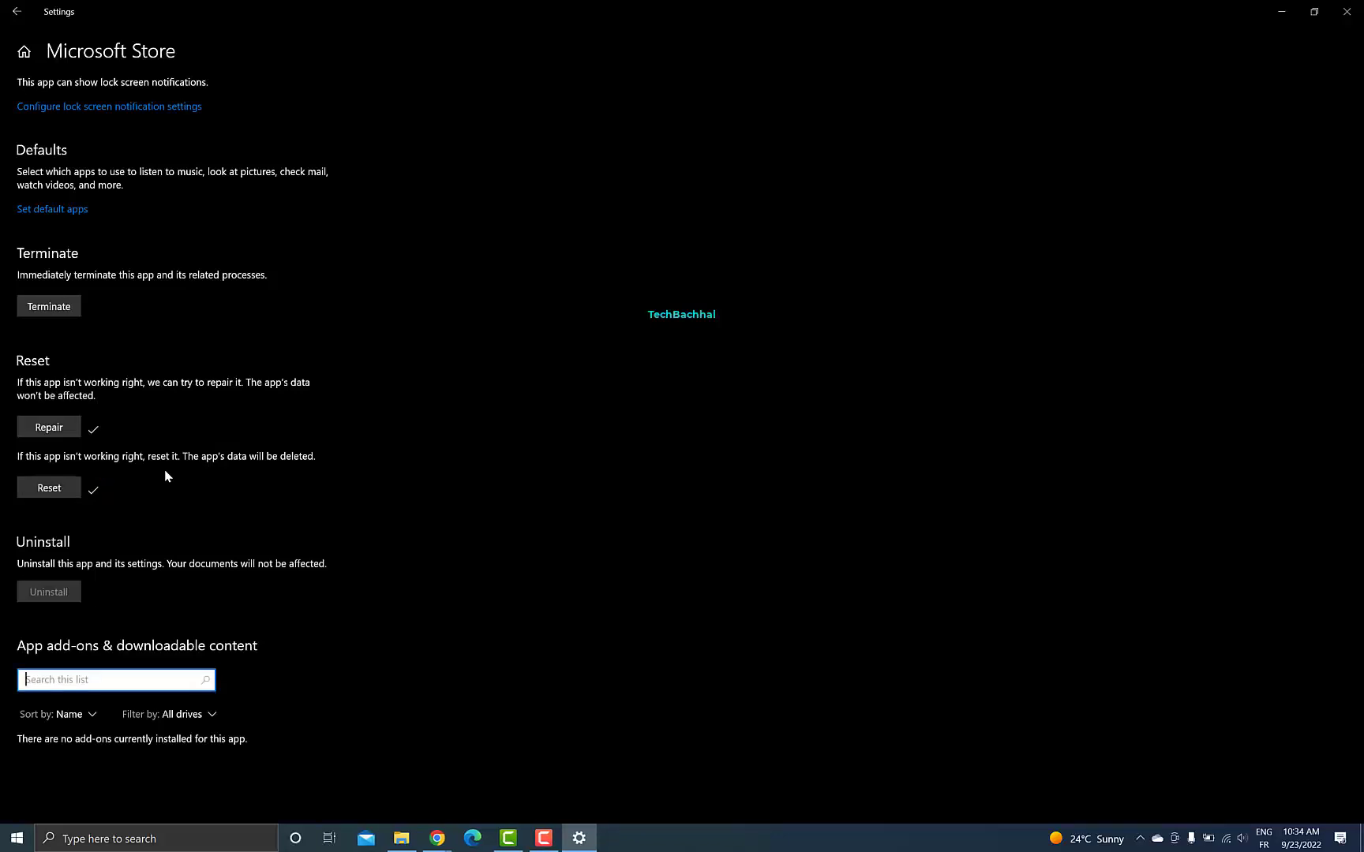
Launch the Microsoft Store app.
click(17, 838)
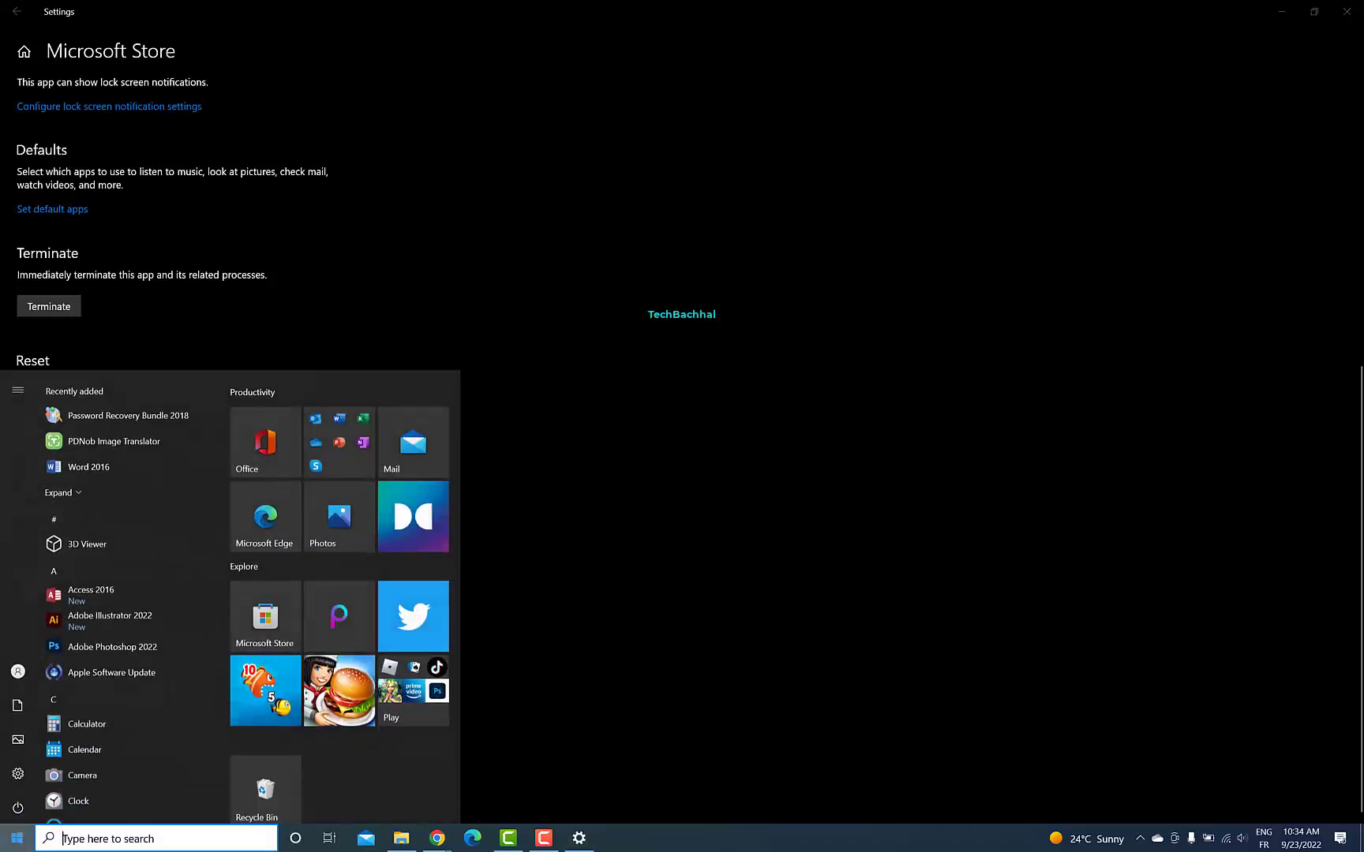
click(255, 611)
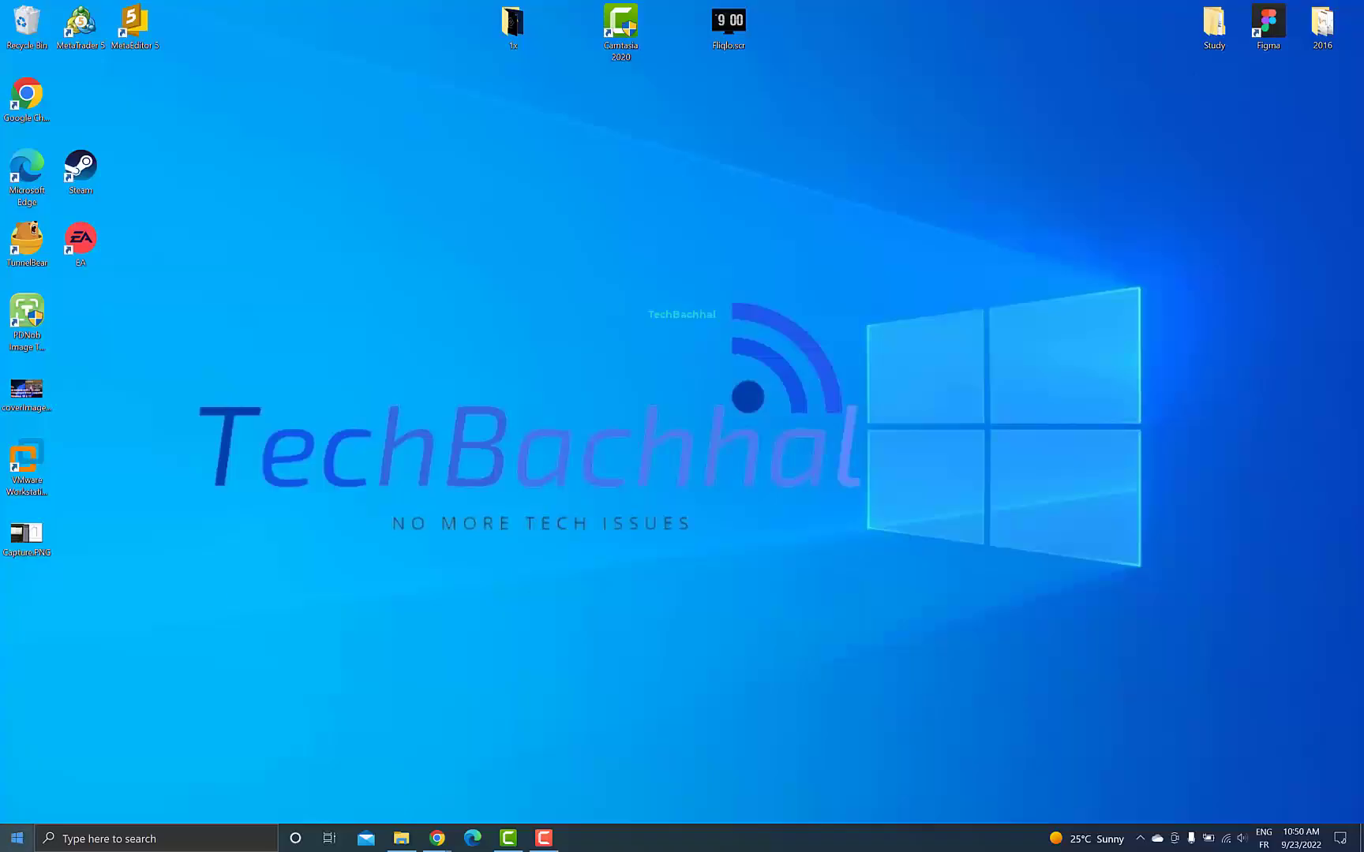
Open the Additional troubleshooters page under Update & Security in Windows Settings.
click(16, 838)
click(15, 782)
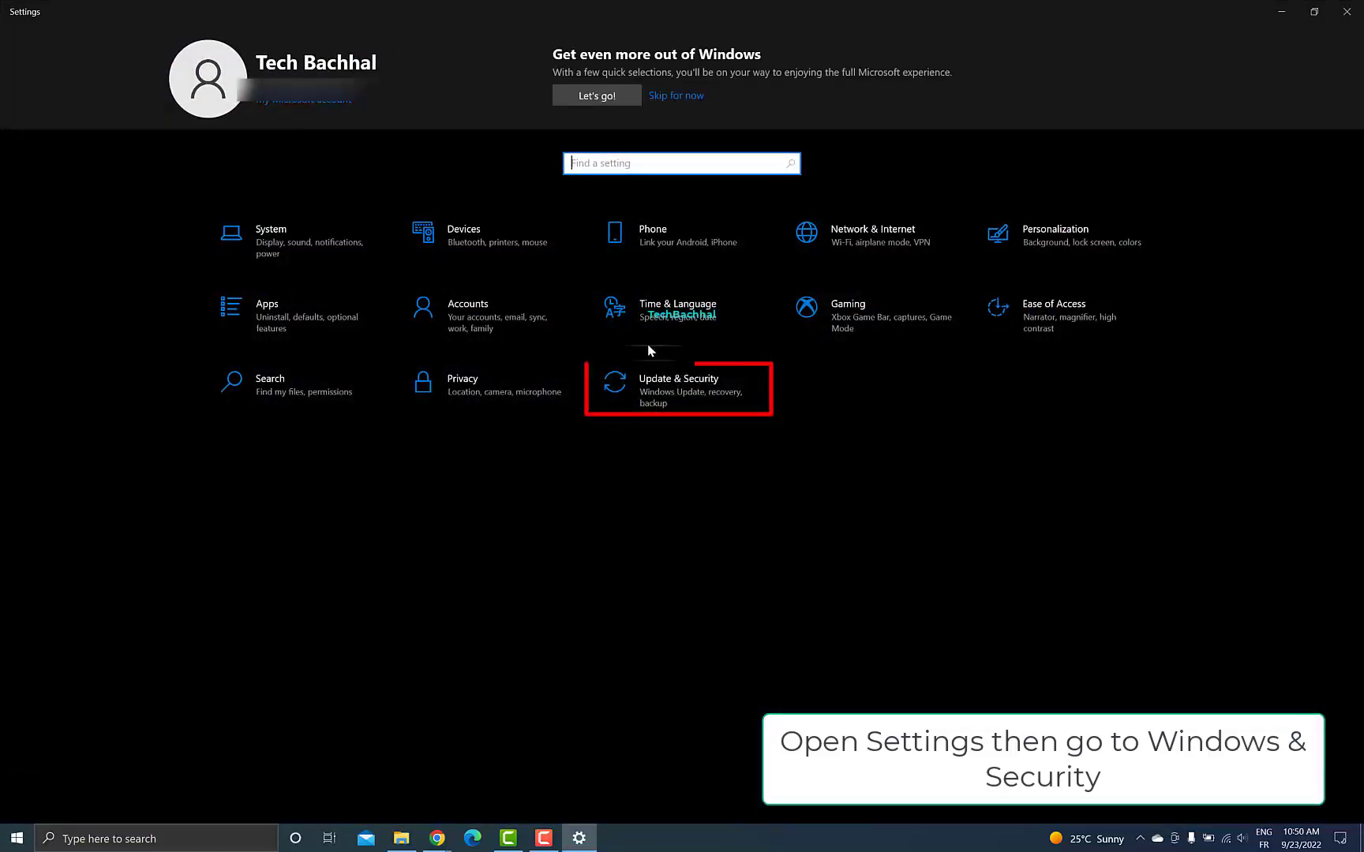
click(682, 380)
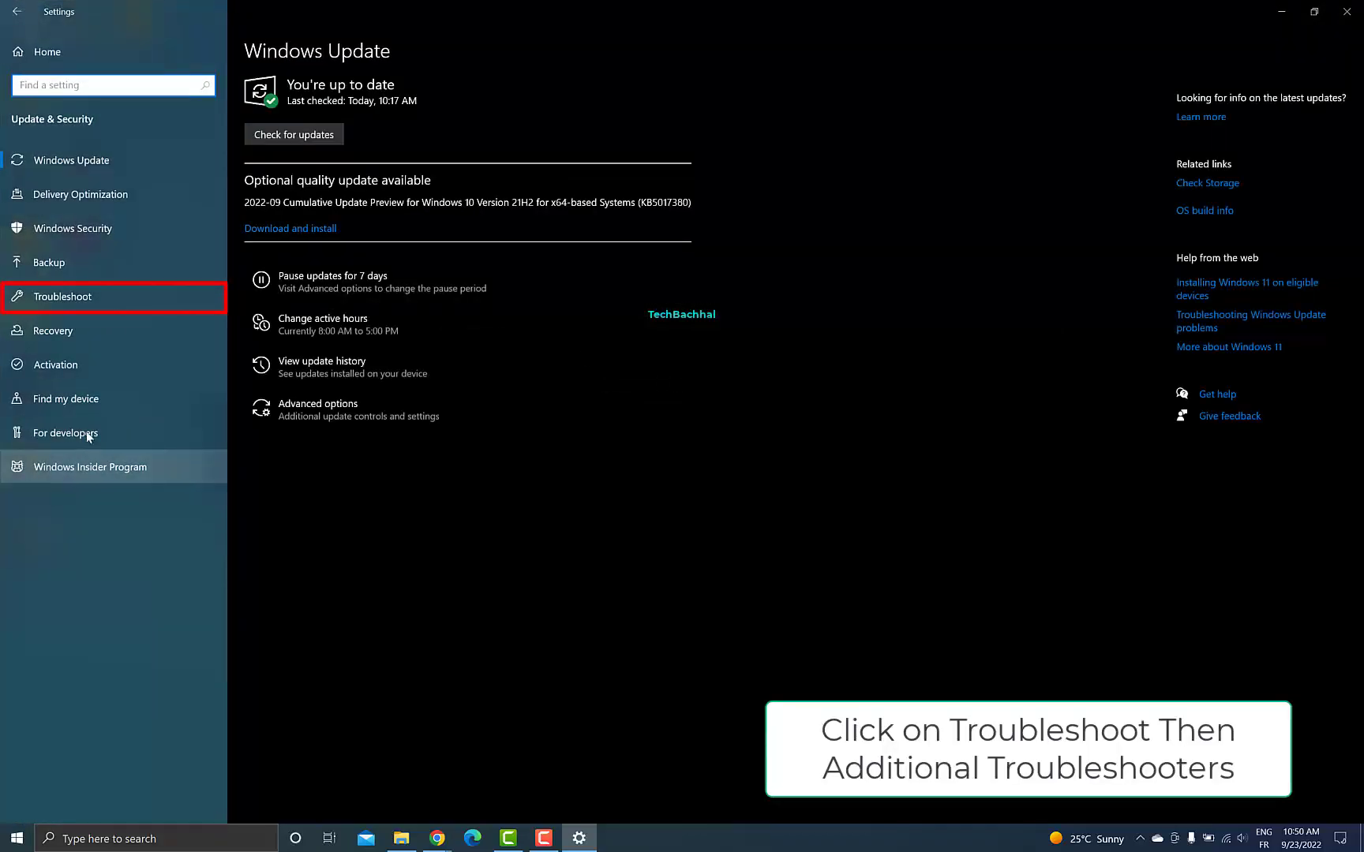
click(112, 302)
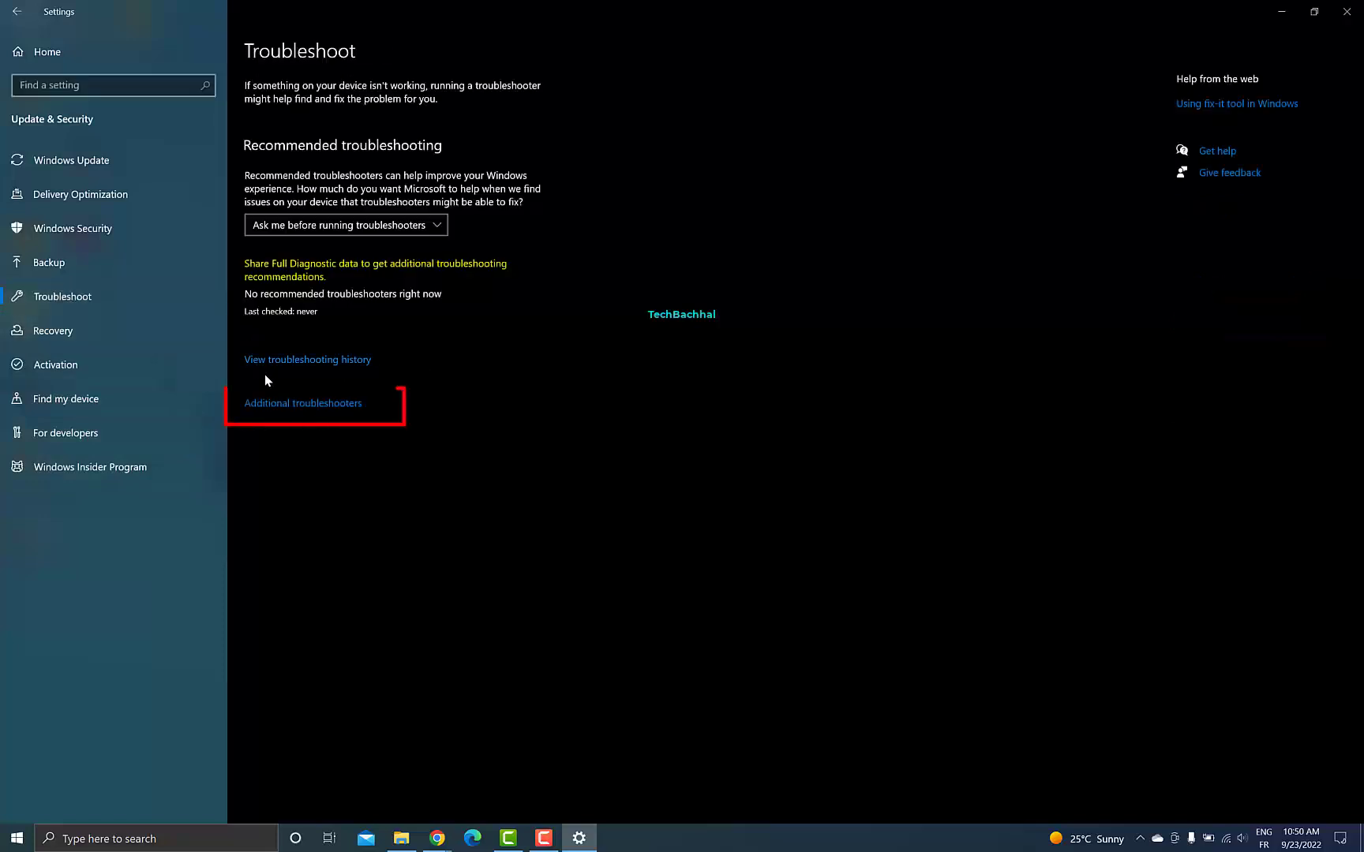
click(325, 405)
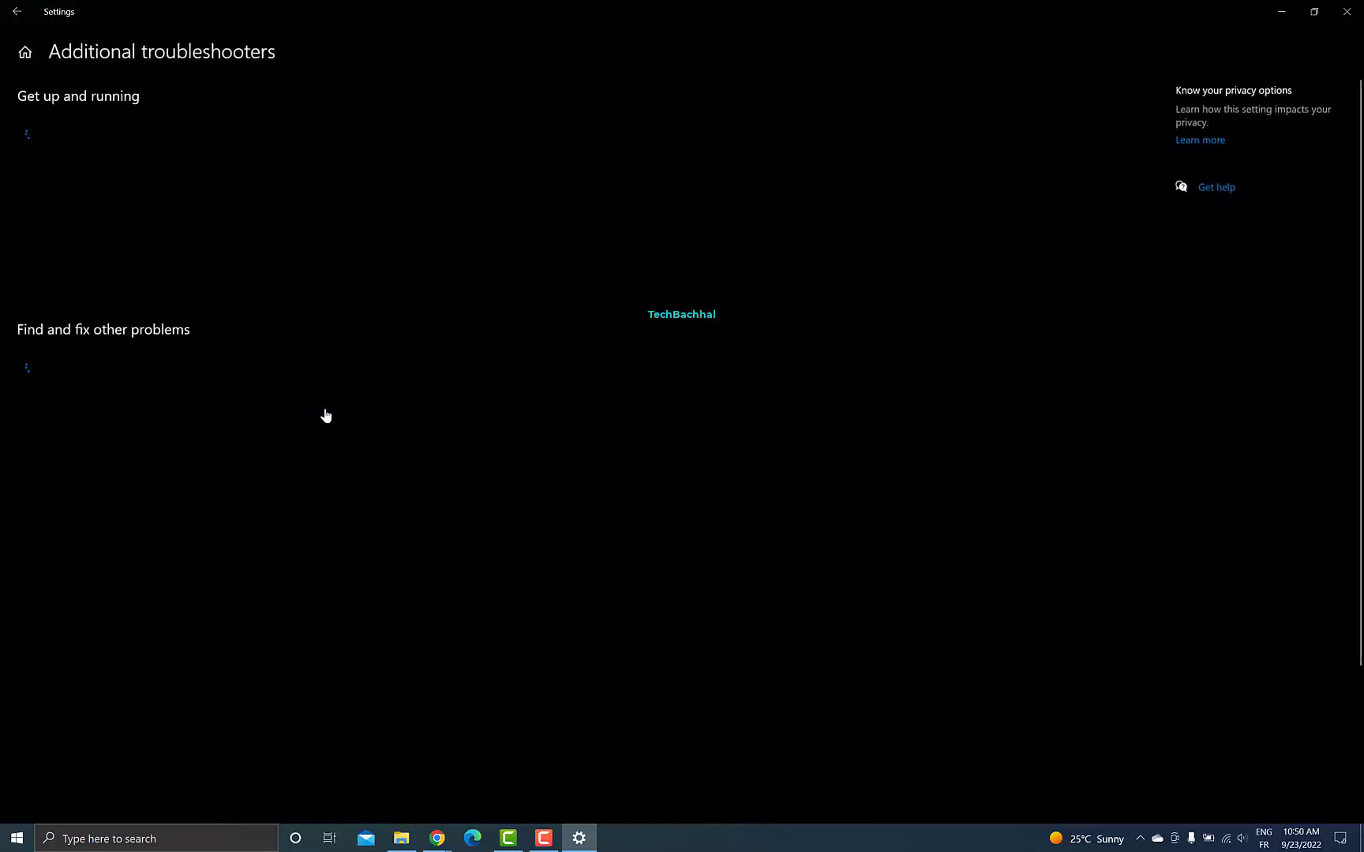
Run the Windows Store Apps troubleshooter, skip its app reset suggestion, then close it and minimize Settings.
scroll(325, 415, down, 5)
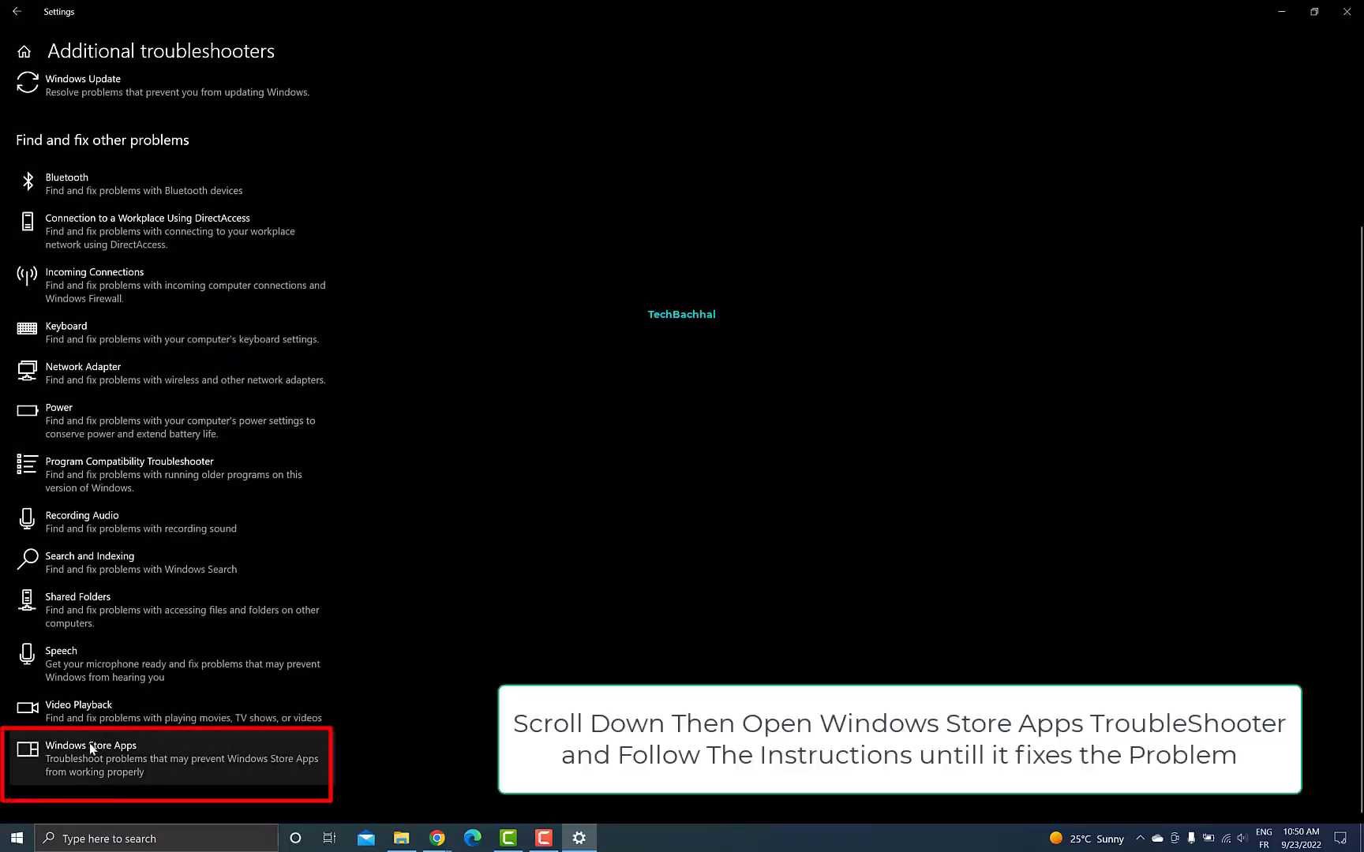
click(139, 759)
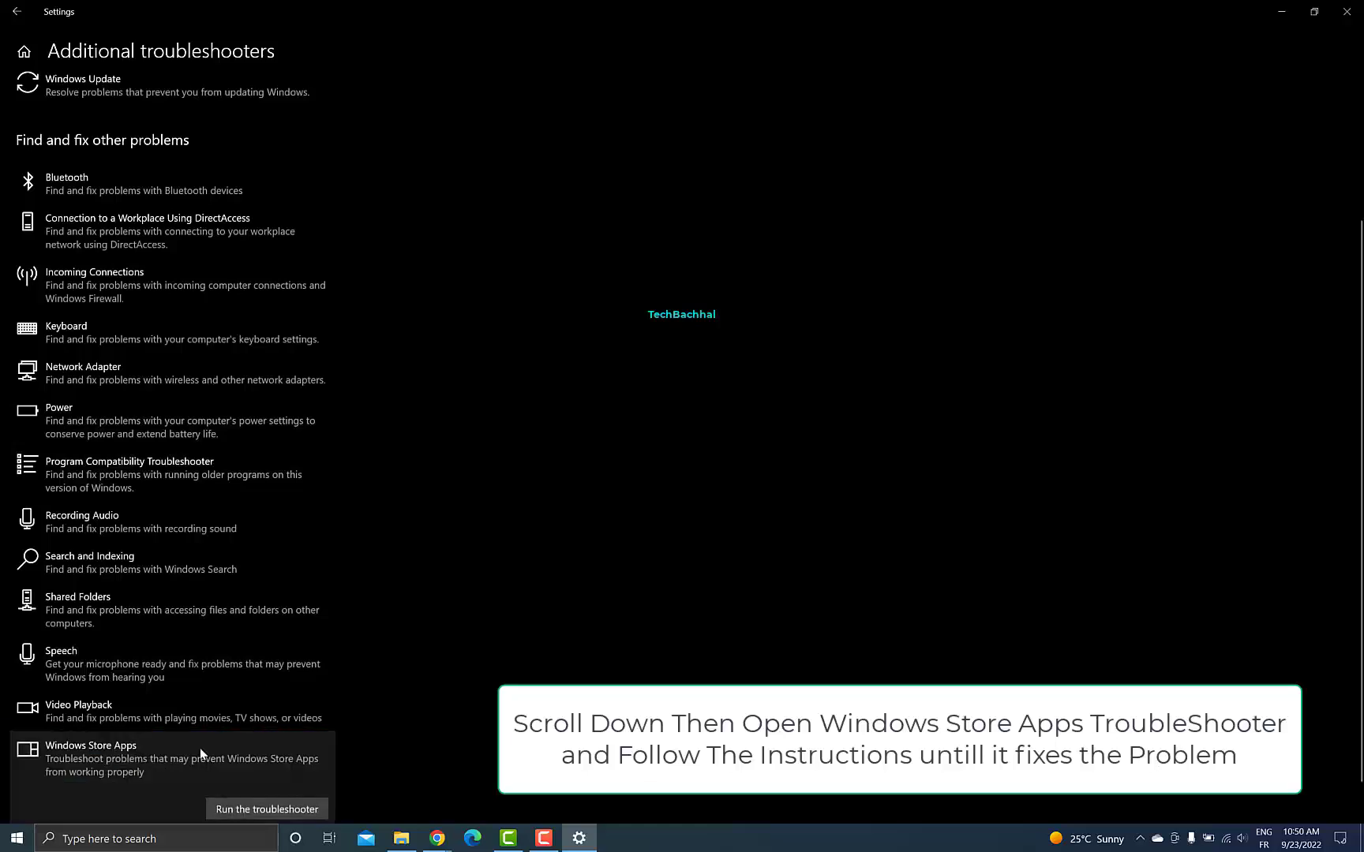
click(256, 766)
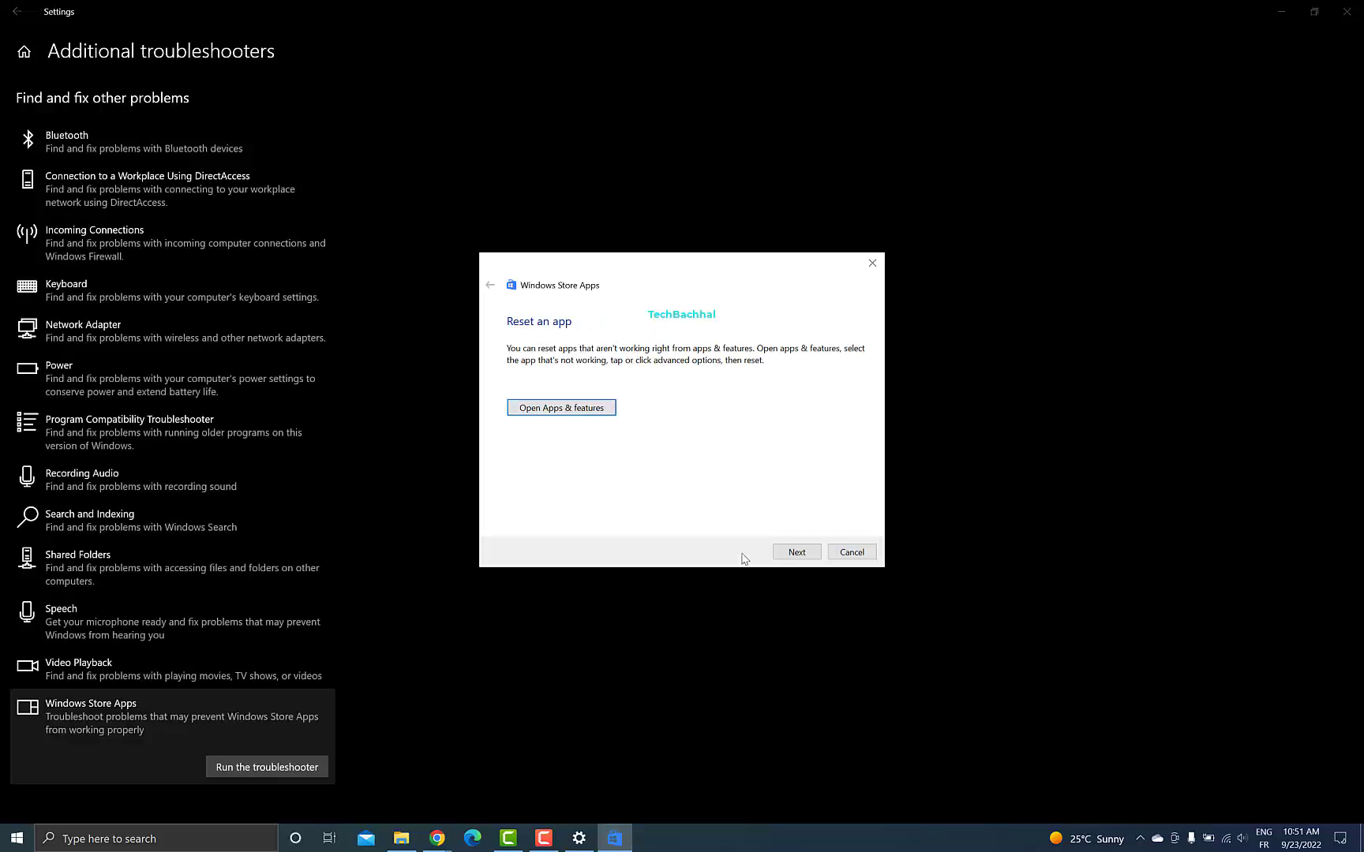
click(799, 553)
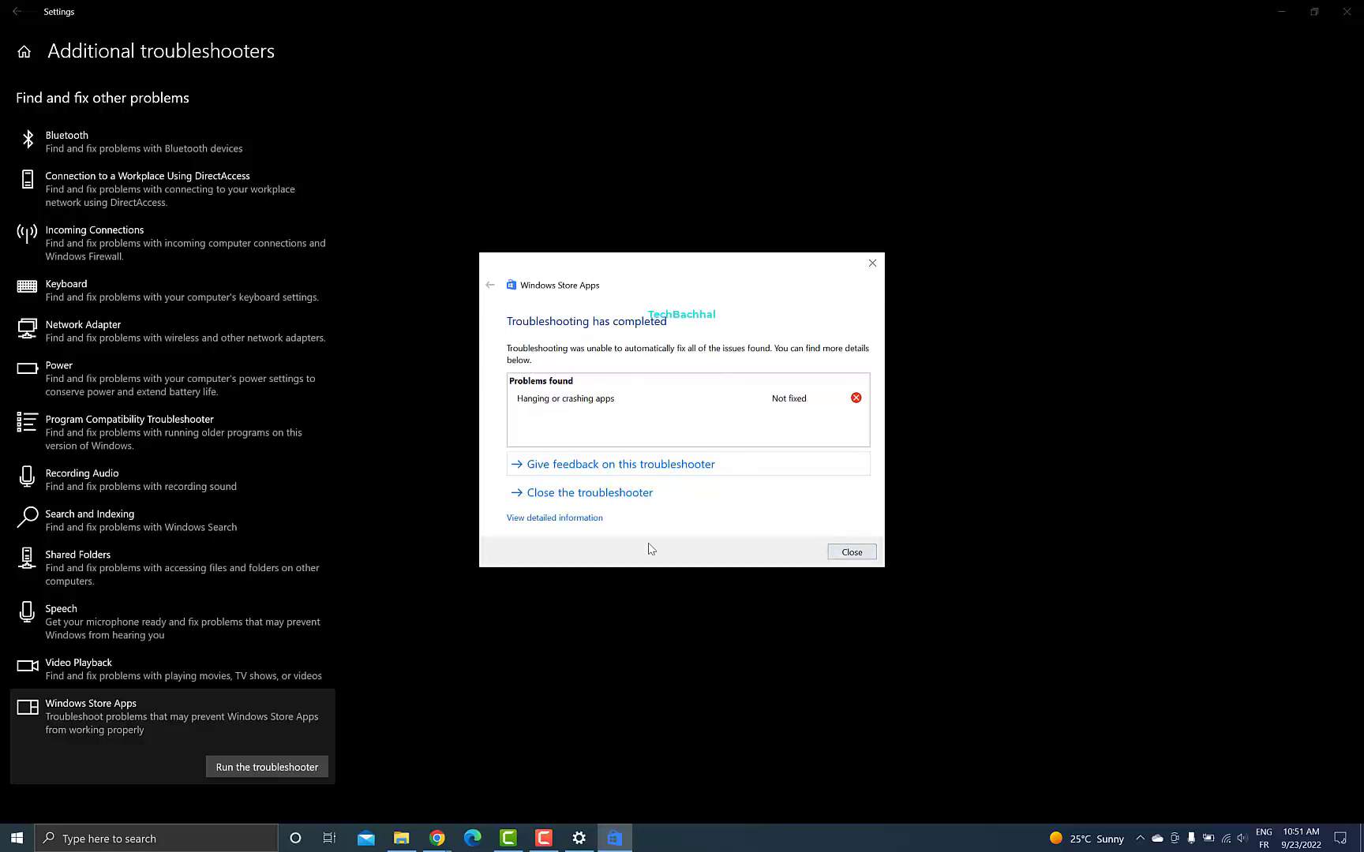
click(844, 553)
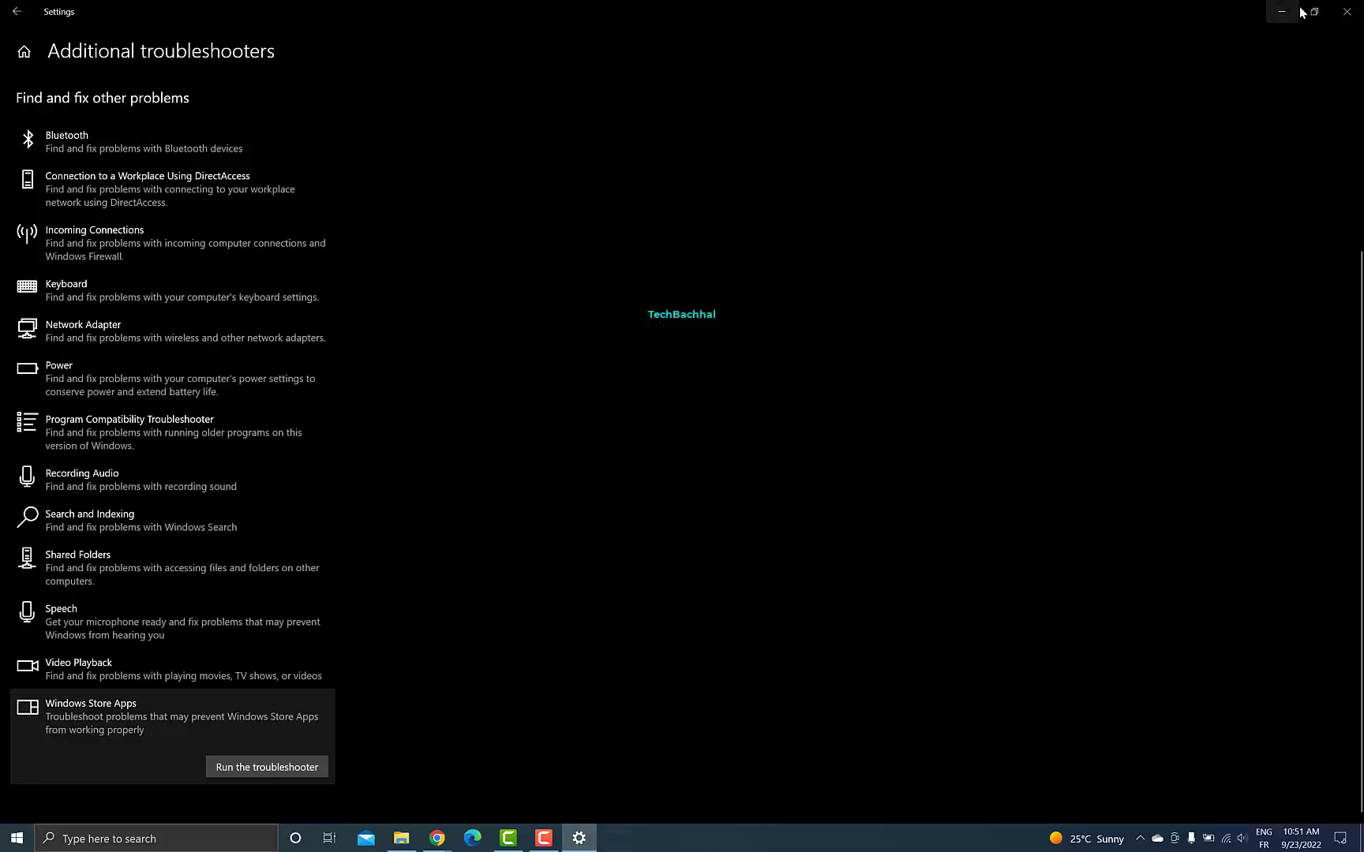
click(1280, 11)
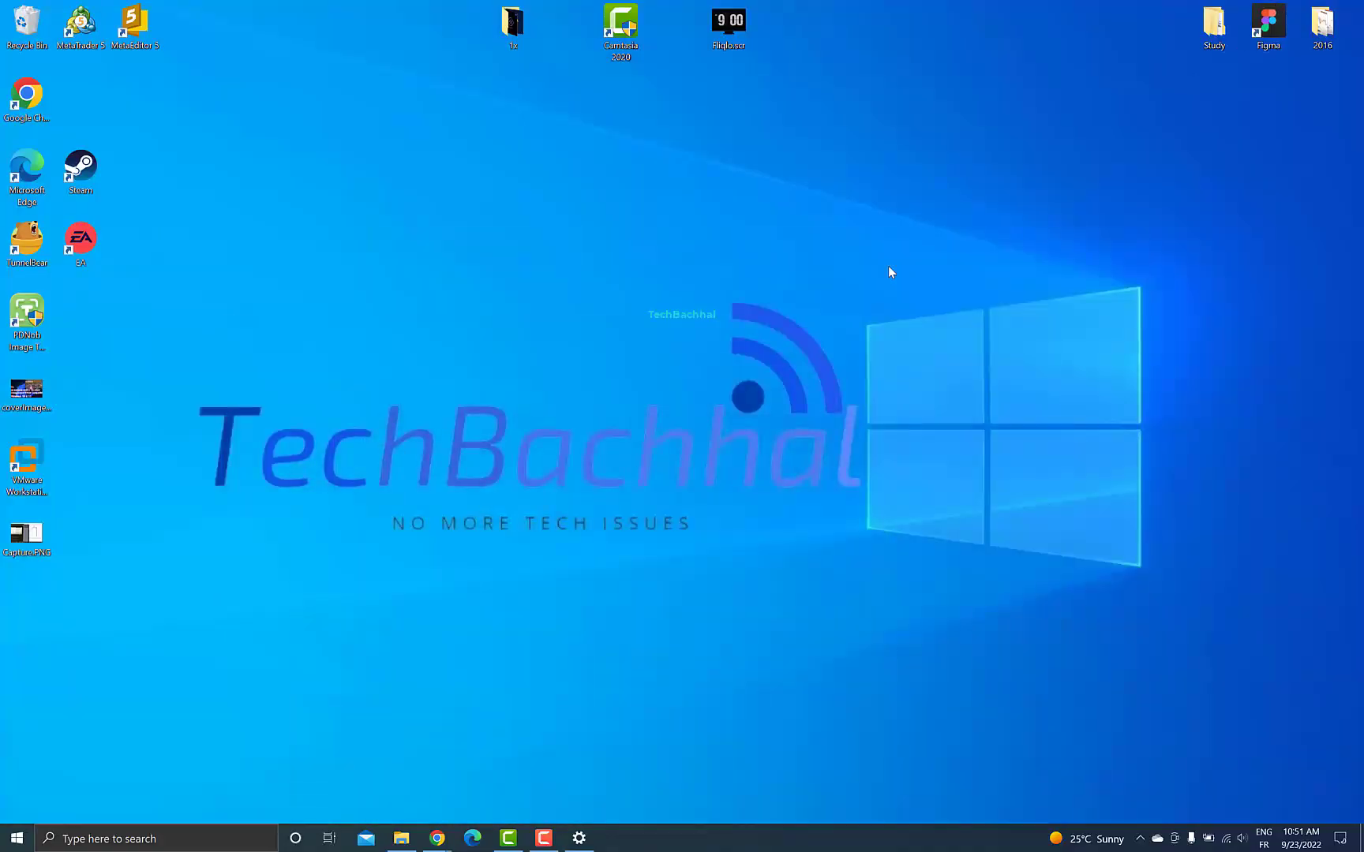